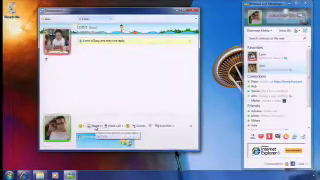
Step: Send the contact a greeting, then start recording a video message from the calling options
{"action": "key", "text": "Return"}
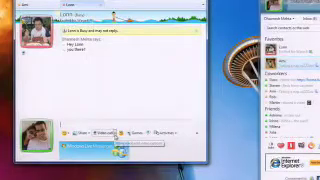
{"action": "left_click", "coordinate": [119, 133]}
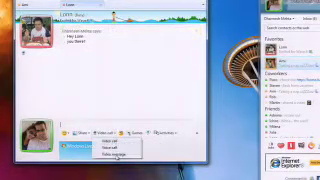
{"action": "left_click", "coordinate": [110, 154]}
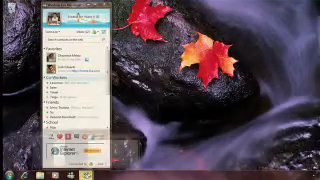
Step: Restore the conversation showing the received video message
{"action": "left_click", "coordinate": [86, 175]}
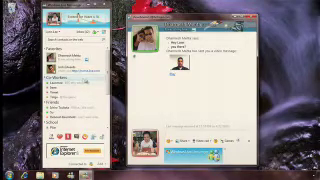
{"action": "mouse_move", "coordinate": [60, 62]}
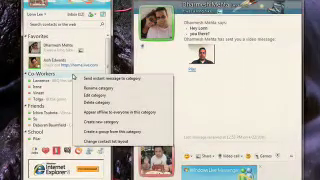
Step: Appear offline to everyone in the Co-Workers category
{"action": "left_click", "coordinate": [97, 113]}
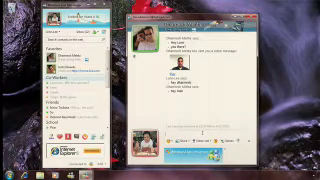
Step: Start a video call with the contact from the conversation toolbar
{"action": "left_click", "coordinate": [213, 141]}
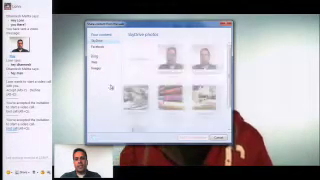
Step: Pick the palace photo album to share in the video call
{"action": "left_click", "coordinate": [172, 97]}
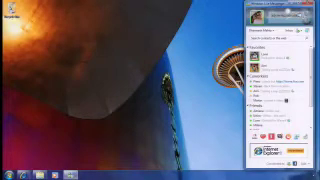
Step: Dismiss a favourite contact's options menu, then bring the Facebook browser window forward
{"action": "right_click", "coordinate": [268, 58]}
{"action": "left_click", "coordinate": [225, 60]}
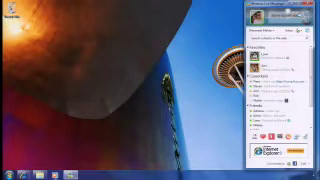
{"action": "mouse_move", "coordinate": [22, 174]}
{"action": "left_click", "coordinate": [35, 150]}
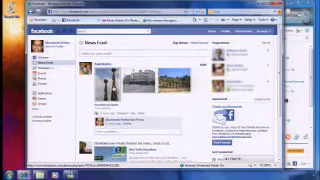
{"action": "scroll", "coordinate": [120, 90], "scroll_direction": "down", "scroll_amount": 3}
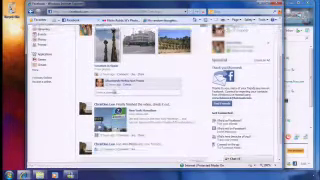
{"action": "scroll", "coordinate": [120, 90], "scroll_direction": "down", "scroll_amount": 2}
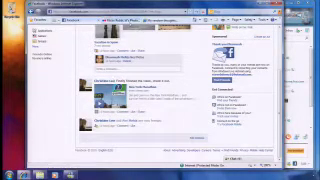
Step: Browse the Flickr photostream and blog tabs, then minimize Internet Explorer
{"action": "key", "text": "ctrl+Tab"}
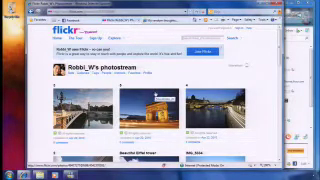
{"action": "key", "text": "ctrl+Tab"}
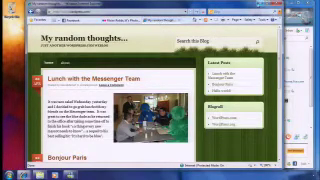
{"action": "left_click", "coordinate": [65, 1]}
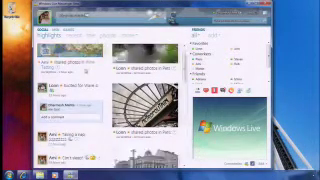
{"action": "scroll", "coordinate": [100, 110], "scroll_direction": "down", "scroll_amount": 2}
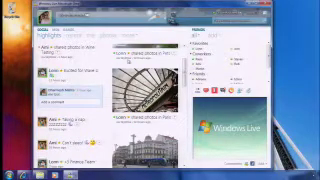
{"action": "scroll", "coordinate": [100, 110], "scroll_direction": "down", "scroll_amount": 3}
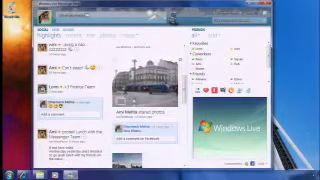
{"action": "scroll", "coordinate": [100, 110], "scroll_direction": "down", "scroll_amount": 3}
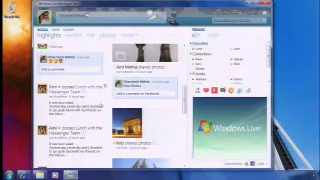
{"action": "scroll", "coordinate": [95, 103], "scroll_direction": "up", "scroll_amount": 3}
{"action": "scroll", "coordinate": [95, 103], "scroll_direction": "up", "scroll_amount": 3}
{"action": "scroll", "coordinate": [95, 103], "scroll_direction": "up", "scroll_amount": 3}
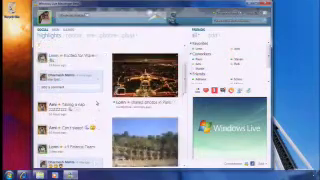
{"action": "scroll", "coordinate": [95, 103], "scroll_direction": "up", "scroll_amount": 3}
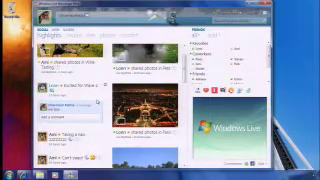
{"action": "scroll", "coordinate": [98, 100], "scroll_direction": "up", "scroll_amount": 3}
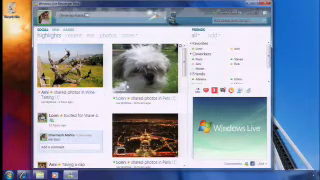
{"action": "left_click", "coordinate": [128, 87]}
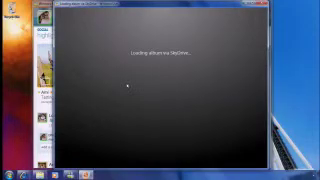